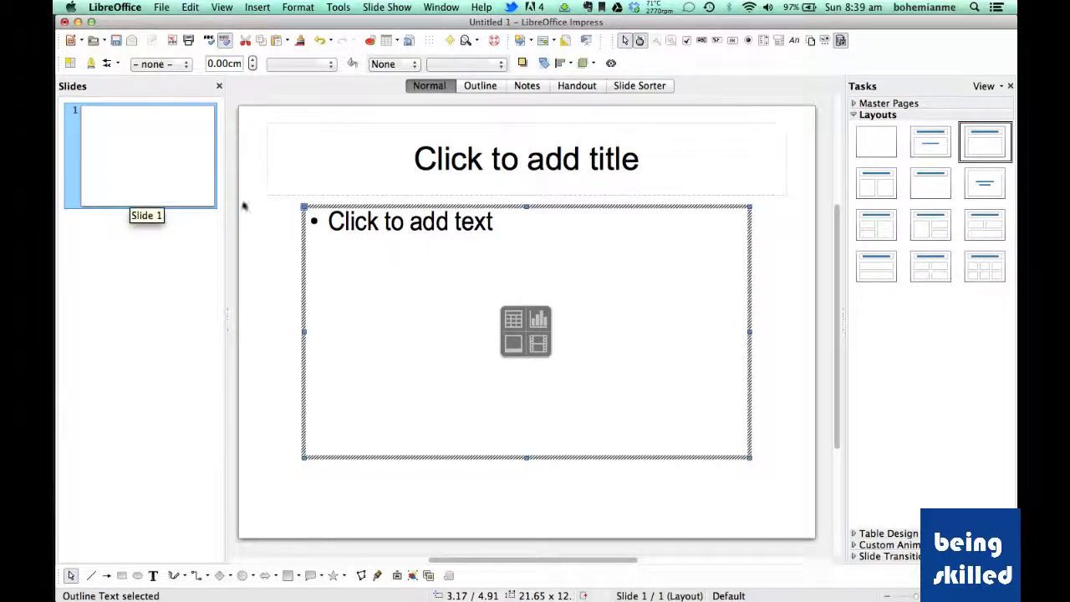
# - Insert the picture logo.png through slide 1's content placeholder
pyautogui.click(789, 296)
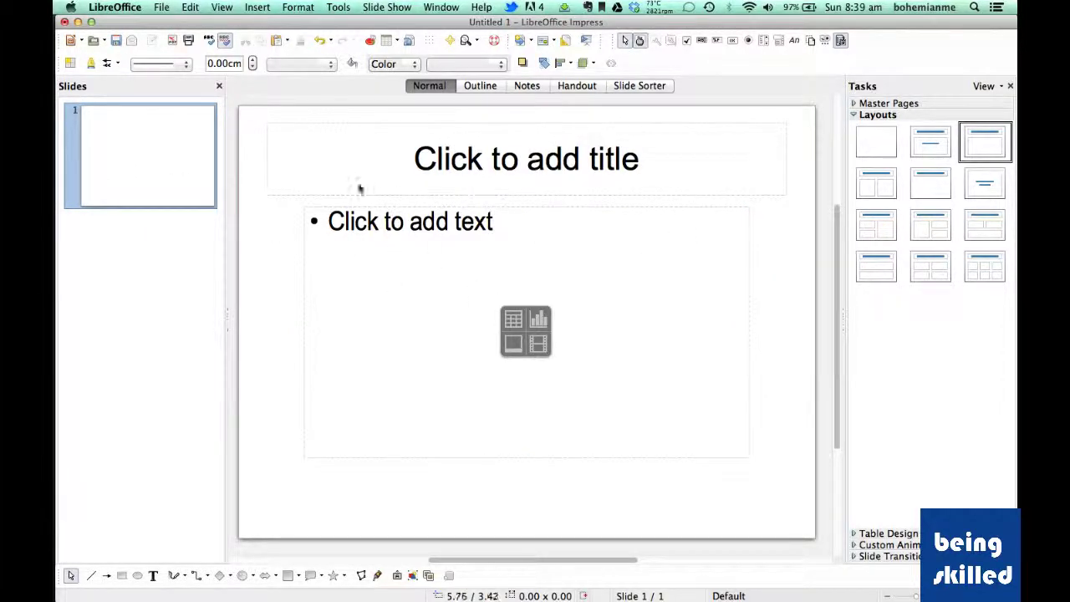
pyautogui.click(521, 345)
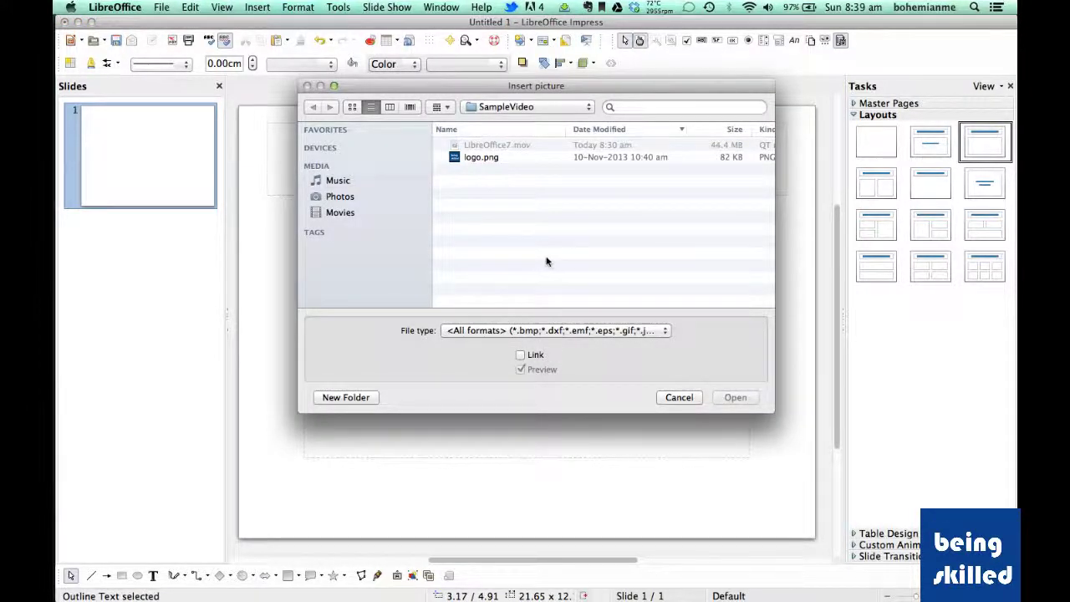
pyautogui.click(470, 161)
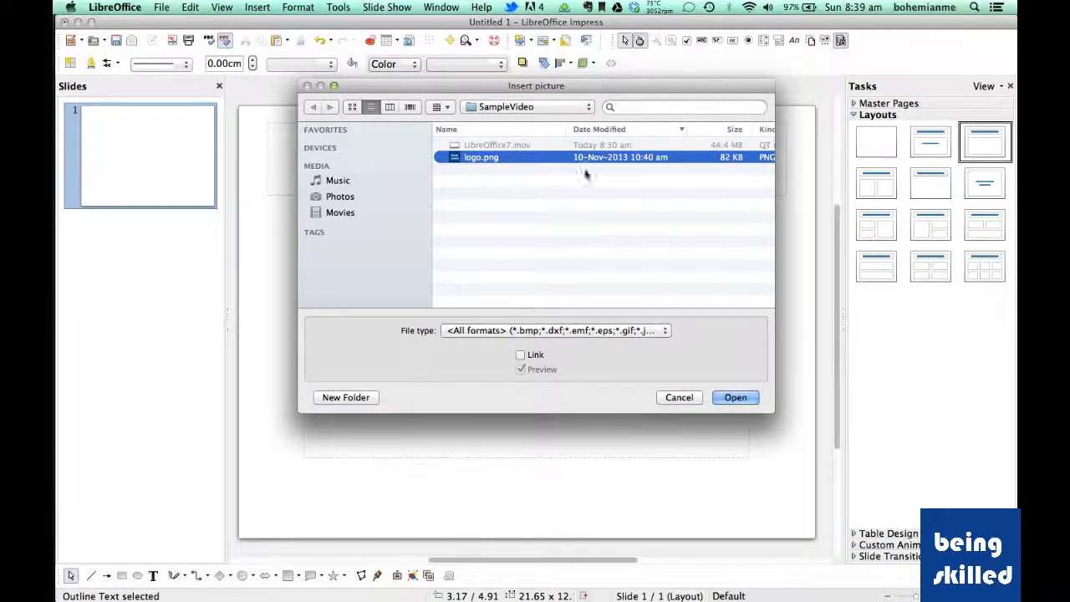
pyautogui.click(738, 402)
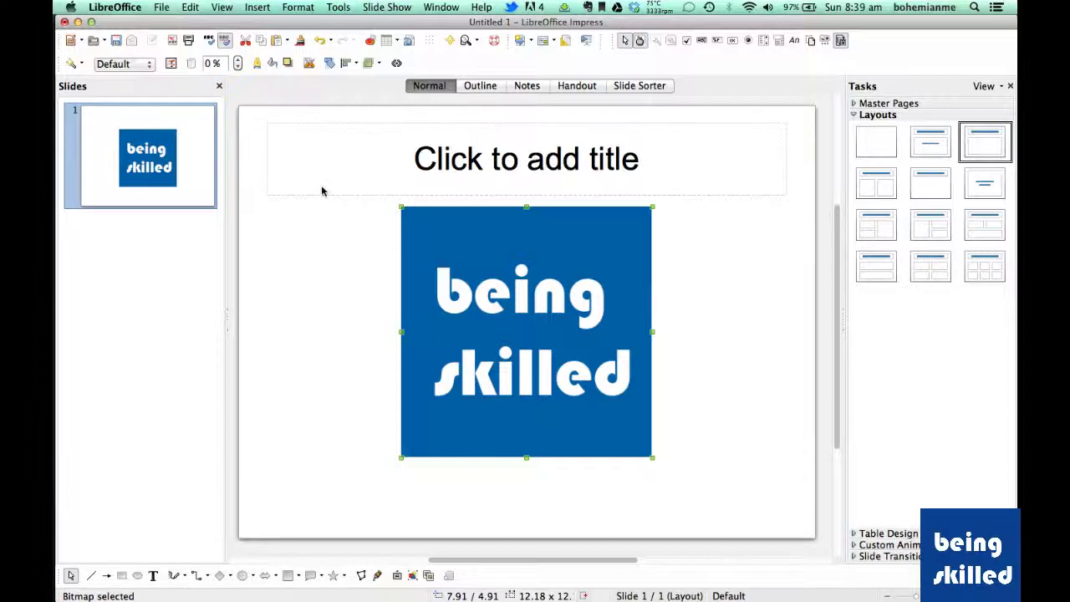
# - Delete the logo picture from slide 1 and undo back to the empty content placeholder
pyautogui.press('Delete')
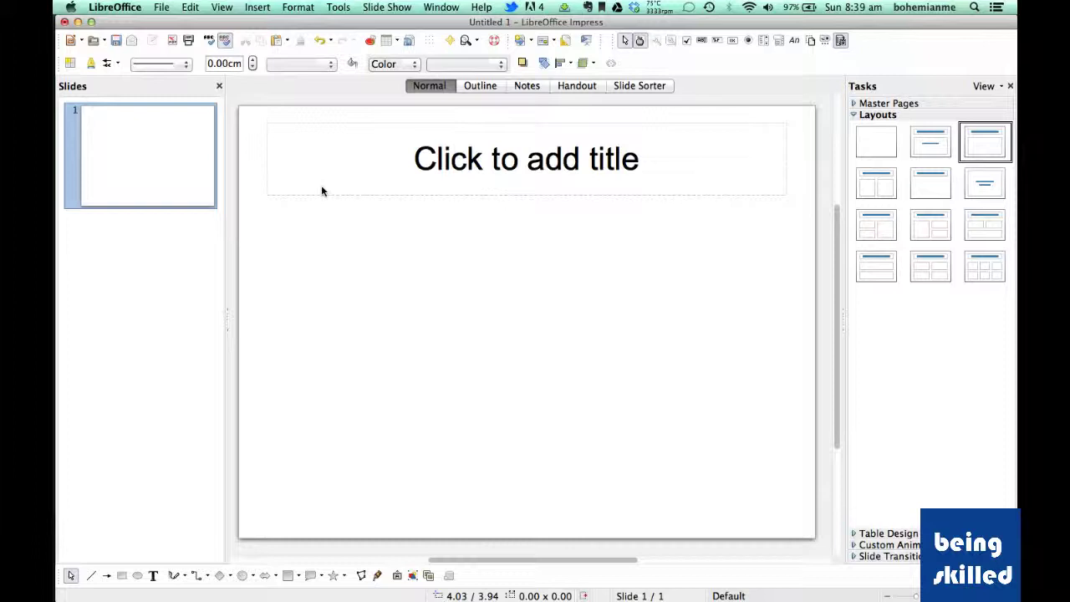
pyautogui.press('super+z')
pyautogui.press('super+z')
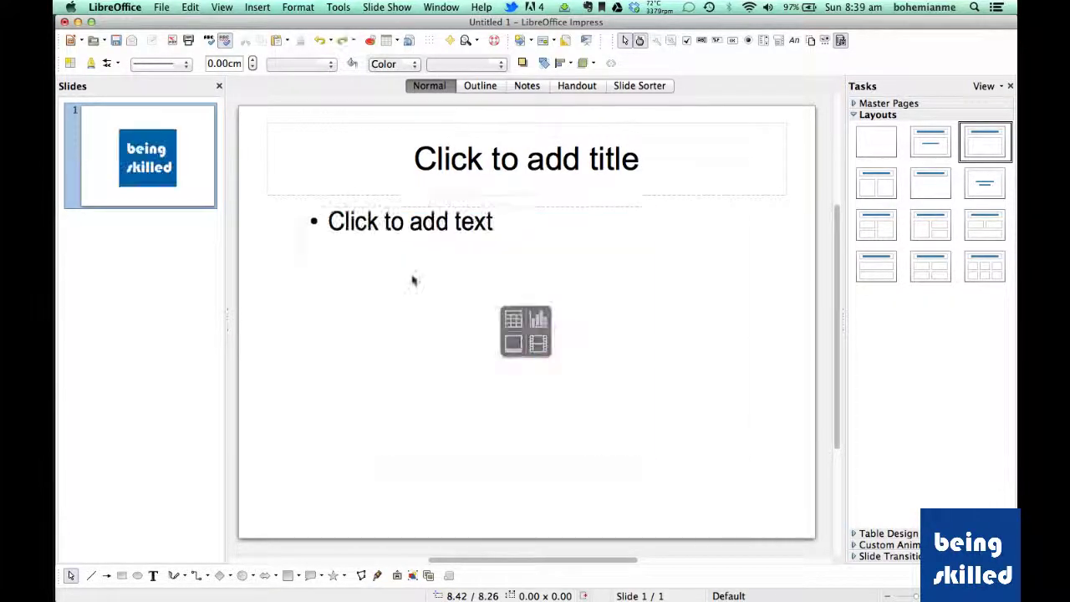
# - Insert the movie LibreOffice7.mov through slide 1's content placeholder and preview it in the slide show
pyautogui.click(540, 352)
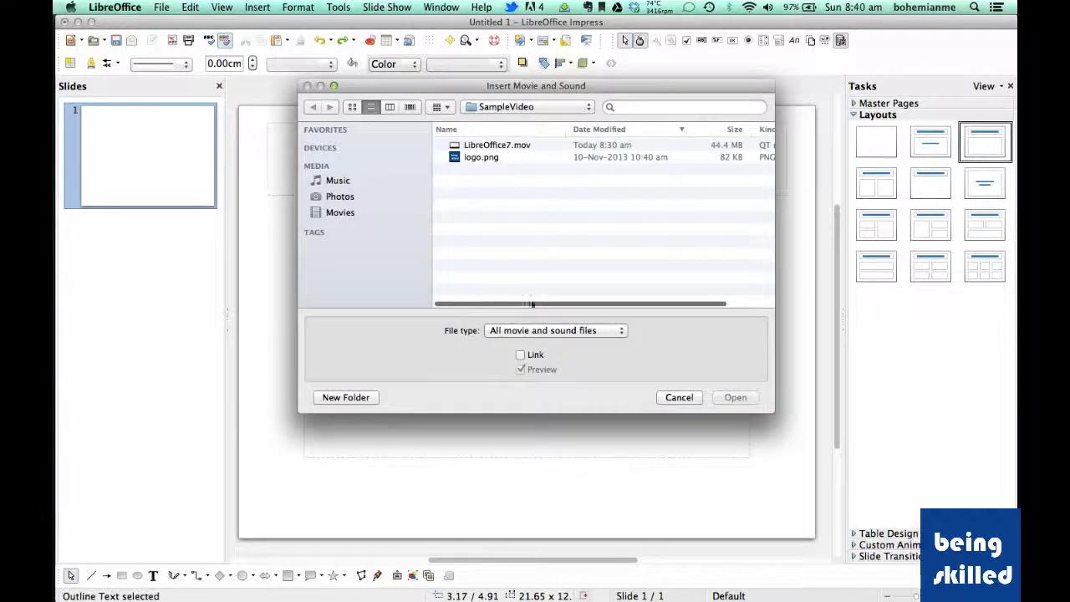
pyautogui.click(518, 147)
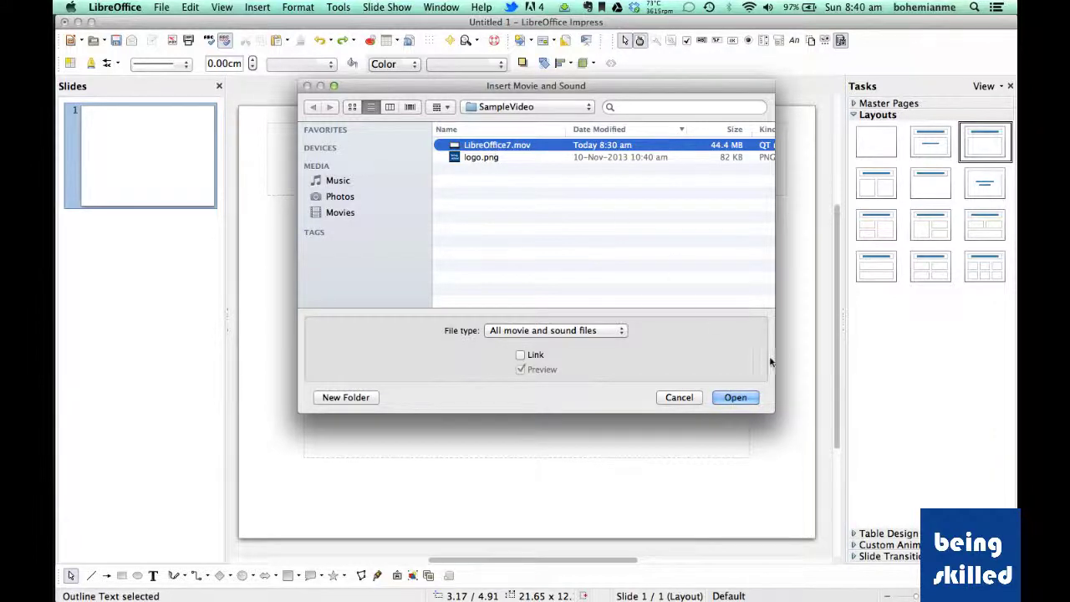
pyautogui.click(736, 397)
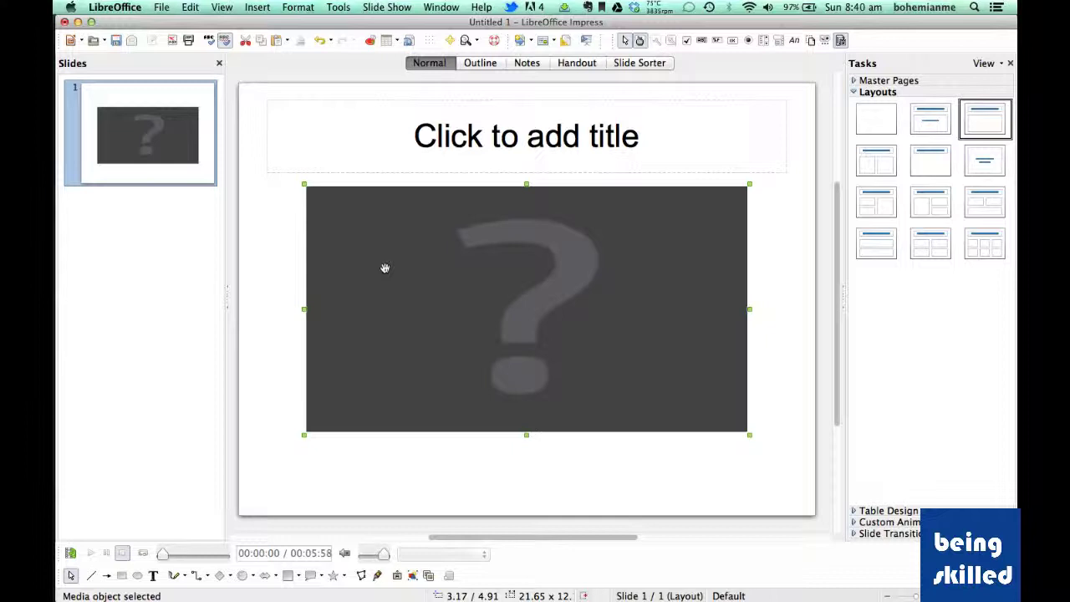
pyautogui.click(372, 7)
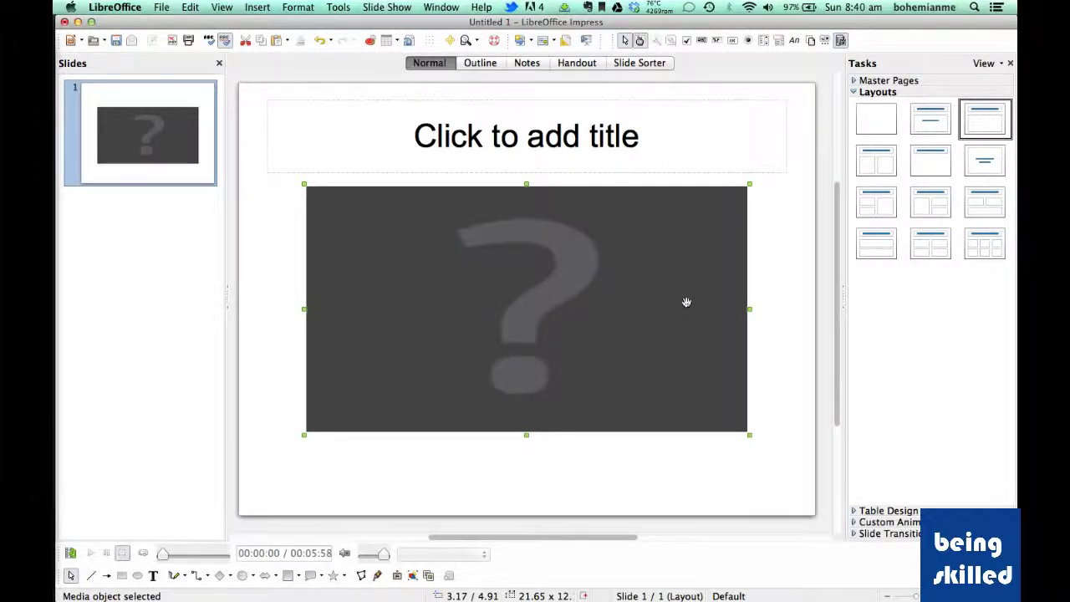
# - Delete the movie from slide 1 and insert LibreOffice7.mov again as a free-standing movie object
pyautogui.press('Delete')
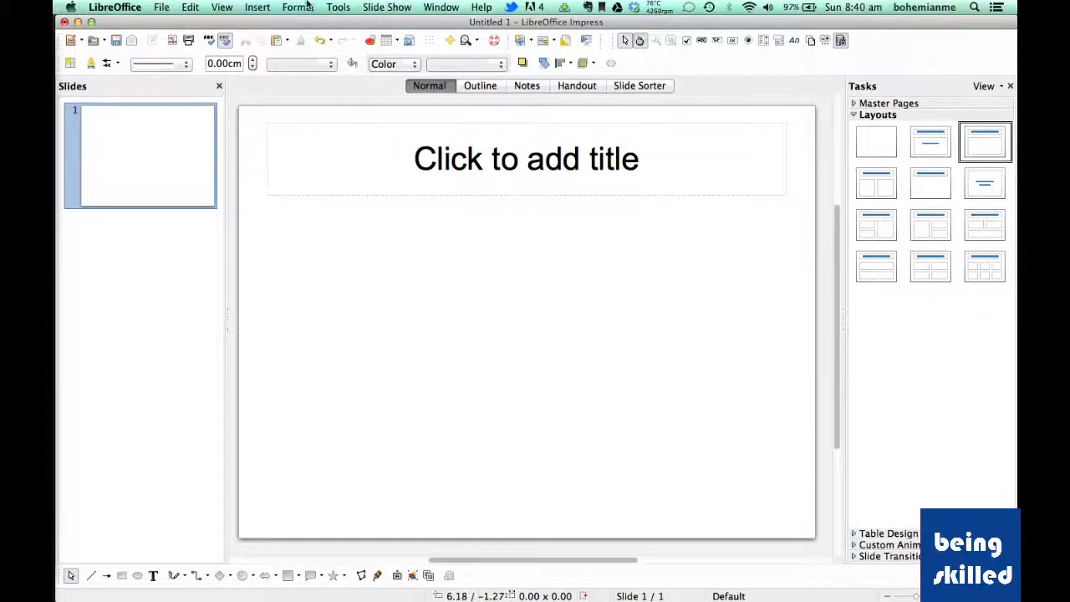
pyautogui.click(298, 7)
pyautogui.moveTo(258, 7)
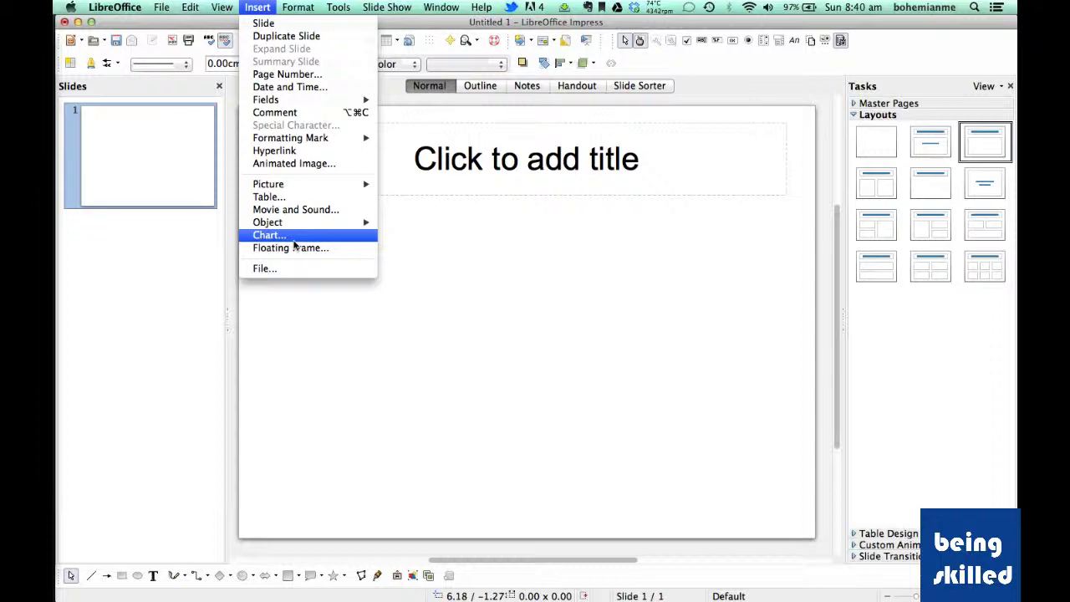
pyautogui.click(295, 210)
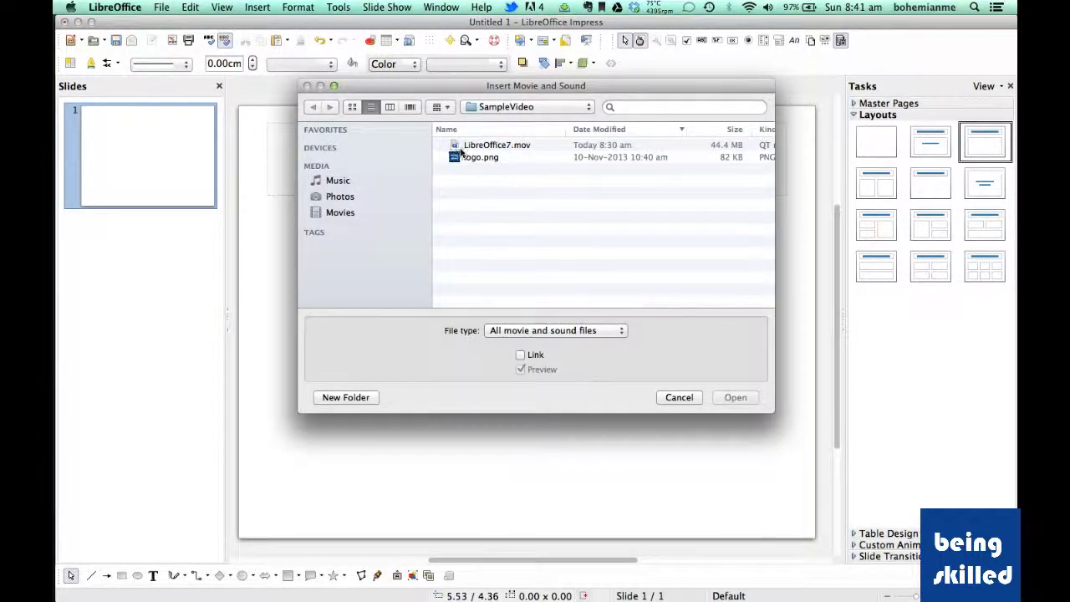
pyautogui.doubleClick(460, 149)
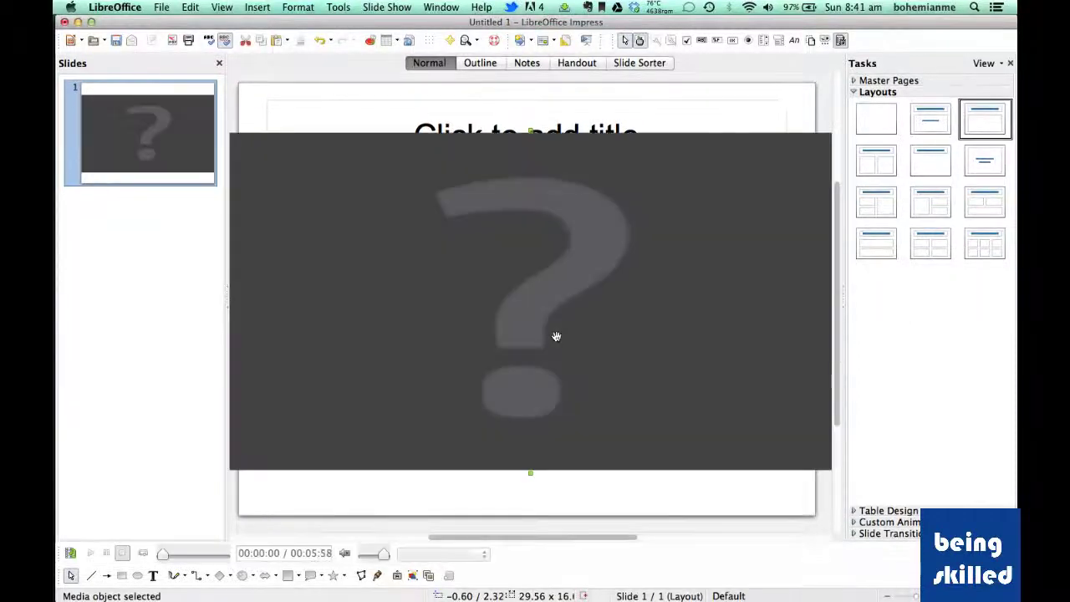
# - Shrink the movie to about 12.8 × 7.7 cm and place it in the left half of slide 1 below the title
pyautogui.moveTo(483, 294); pyautogui.dragTo(454, 294)
pyautogui.moveTo(808, 474); pyautogui.dragTo(542, 263)
pyautogui.moveTo(410, 155); pyautogui.dragTo(569, 343)
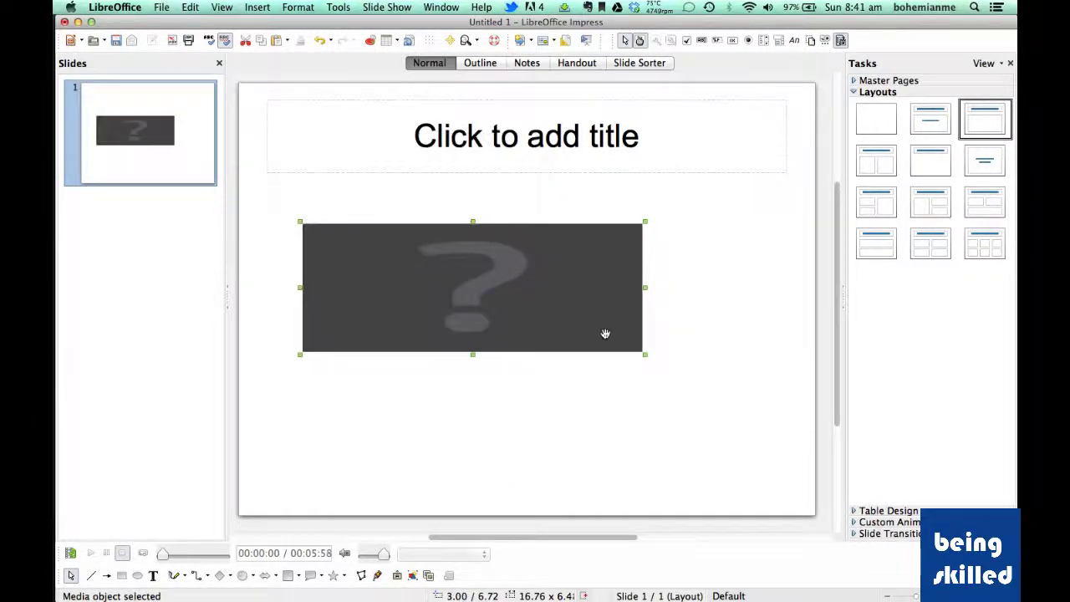
pyautogui.moveTo(645, 355); pyautogui.dragTo(565, 378)
pyautogui.moveTo(511, 254); pyautogui.dragTo(471, 246)
# - Try to insert the picture logo.png from file while the movie is selected
pyautogui.click(257, 7)
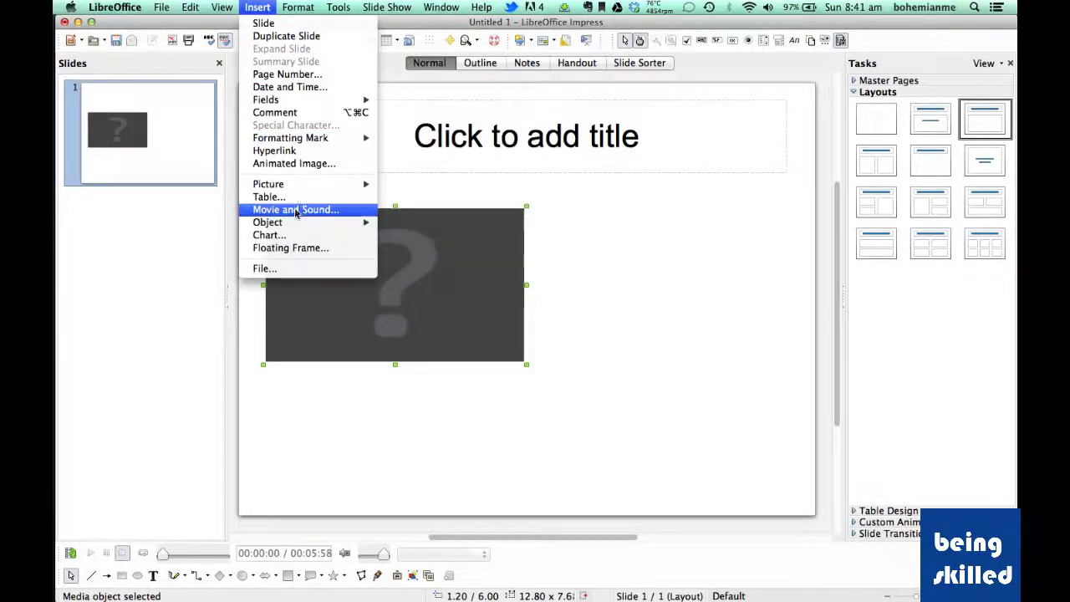
pyautogui.moveTo(290, 189)
pyautogui.click(409, 186)
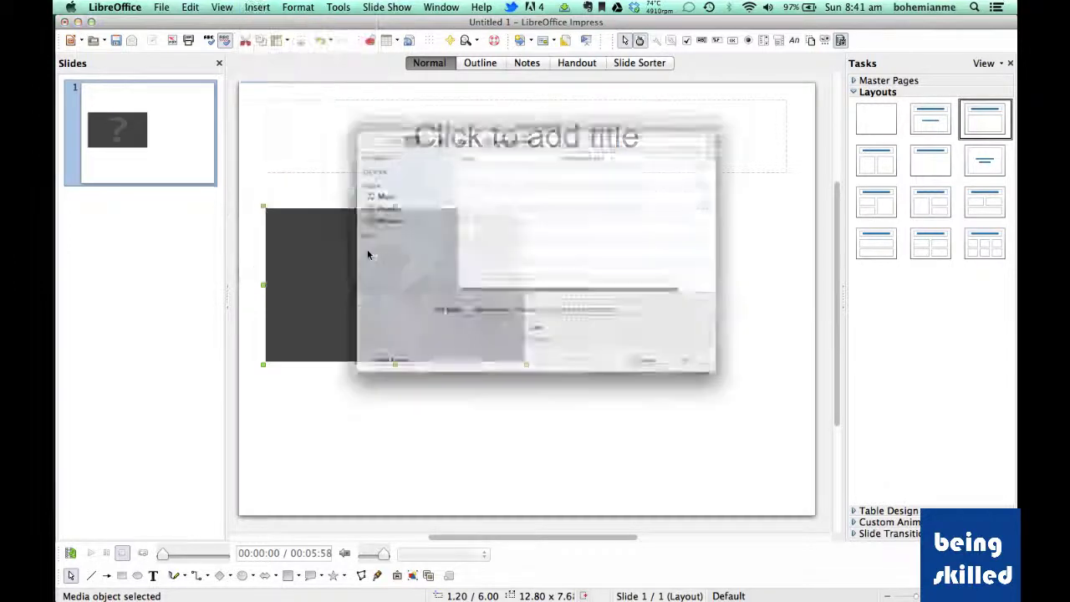
pyautogui.doubleClick(478, 157)
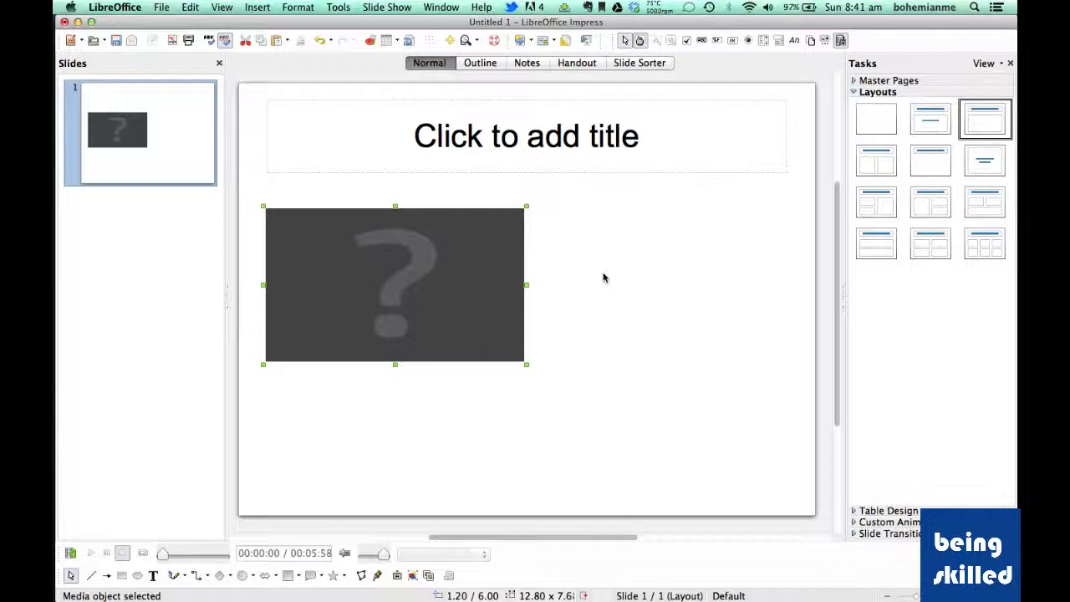
# - Shift the movie closer to slide 1's left edge and insert logo.png from file, placing it to the right of the movie
pyautogui.moveTo(381, 284)
pyautogui.mouseDown()
pyautogui.moveTo(660, 239)
pyautogui.moveTo(641, 206)
pyautogui.moveTo(354, 243)
pyautogui.moveTo(370, 289)
pyautogui.mouseUp()
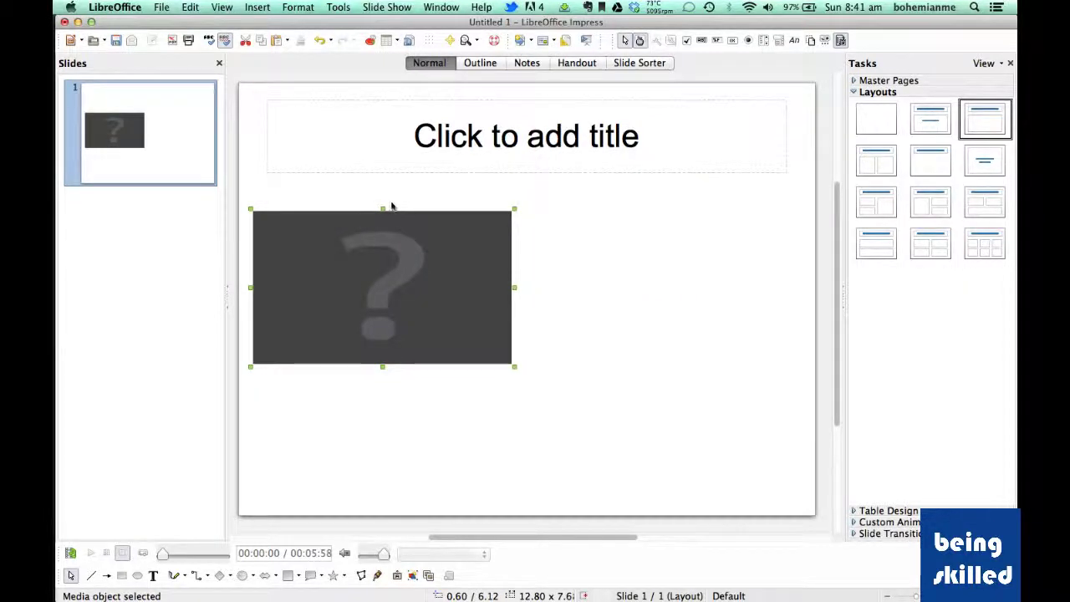
pyautogui.click(528, 243)
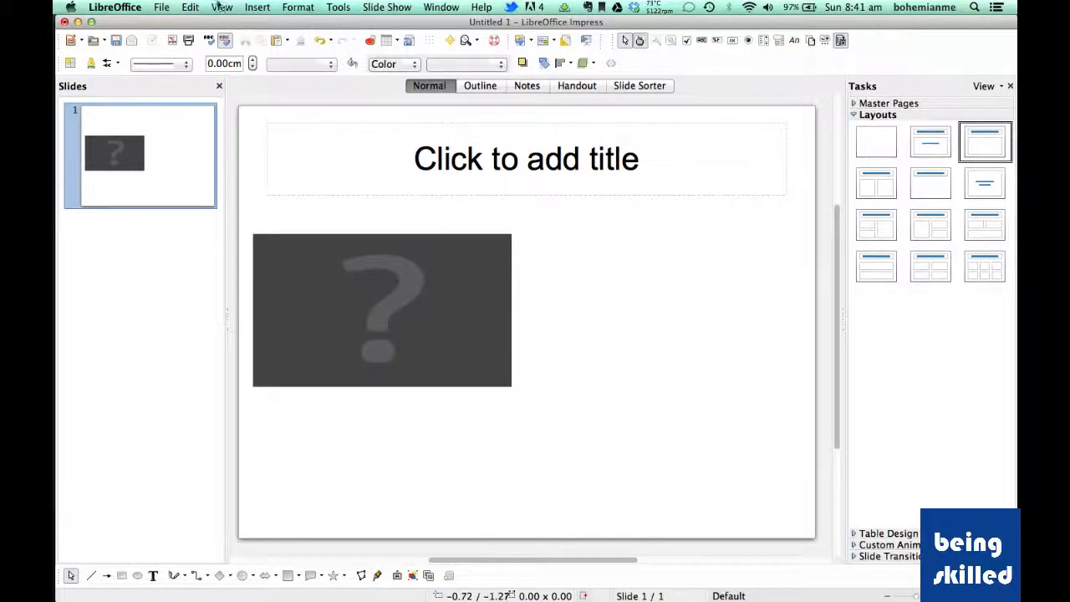
pyautogui.click(258, 7)
pyautogui.moveTo(327, 182)
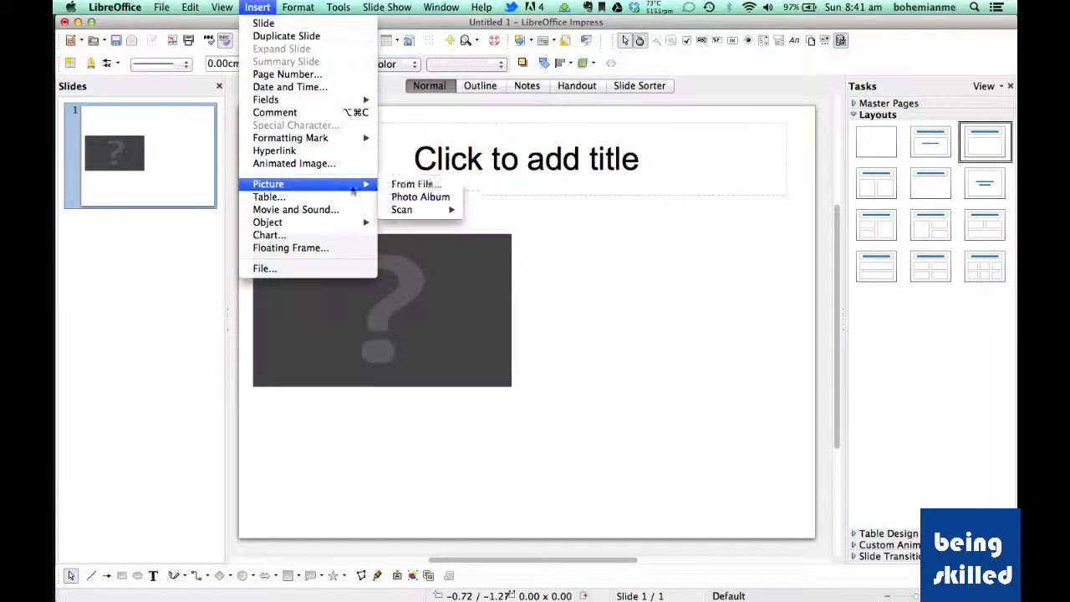
pyautogui.click(400, 184)
pyautogui.doubleClick(485, 158)
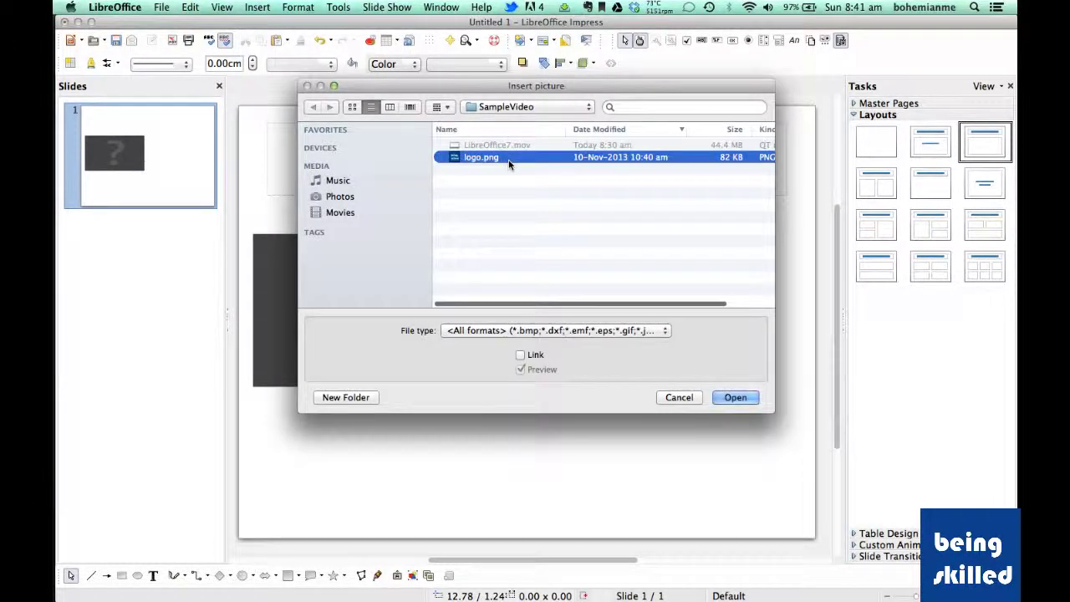
pyautogui.moveTo(568, 258); pyautogui.dragTo(687, 281)
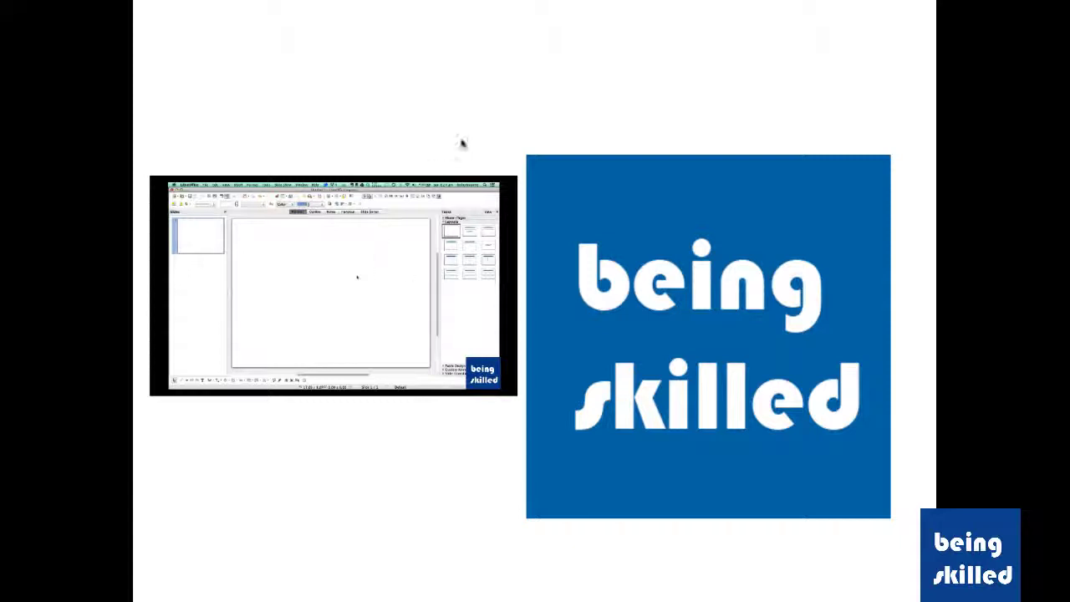
# - Exit the slide show and add a new slide after slide 1
pyautogui.click(504, 93)
pyautogui.click(306, 130)
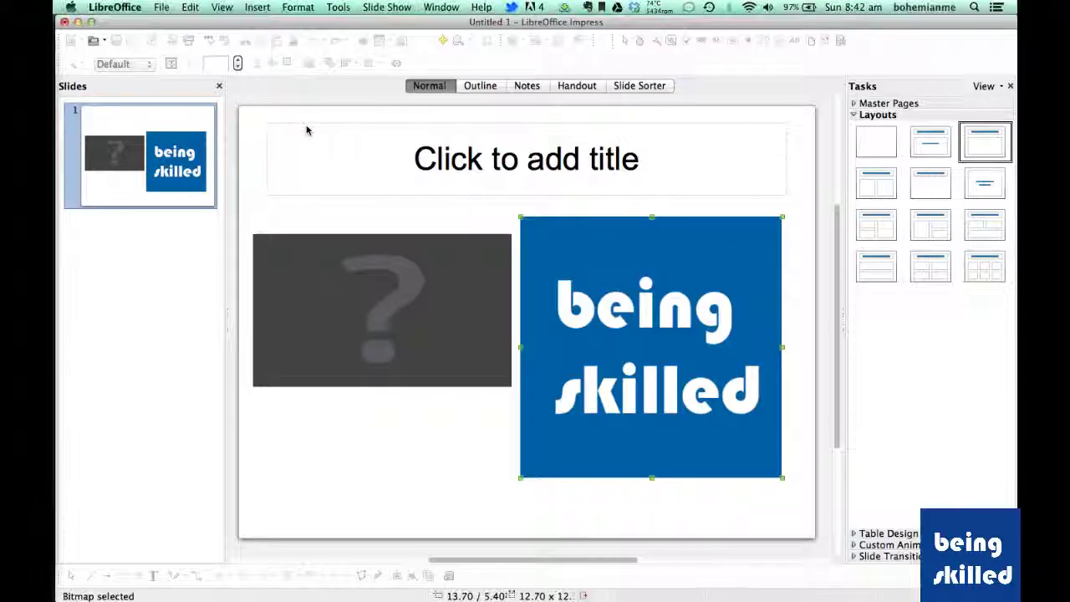
pyautogui.rightClick(189, 286)
pyautogui.click(188, 286)
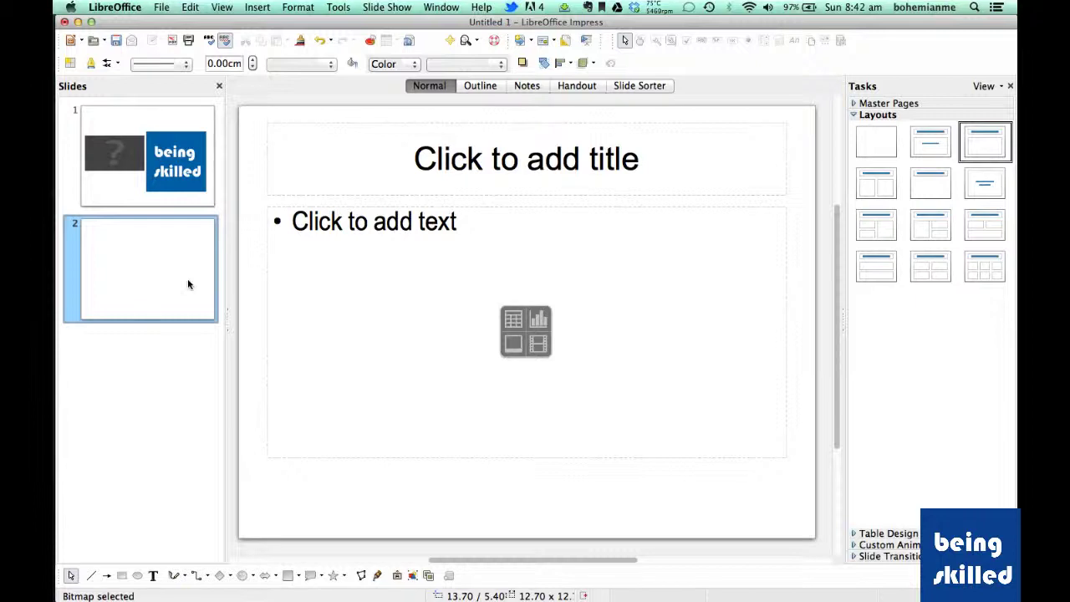
# - Insert the movie LibreOffice7.mov on slide 2 and shift it slightly to the left
pyautogui.click(297, 7)
pyautogui.moveTo(258, 7)
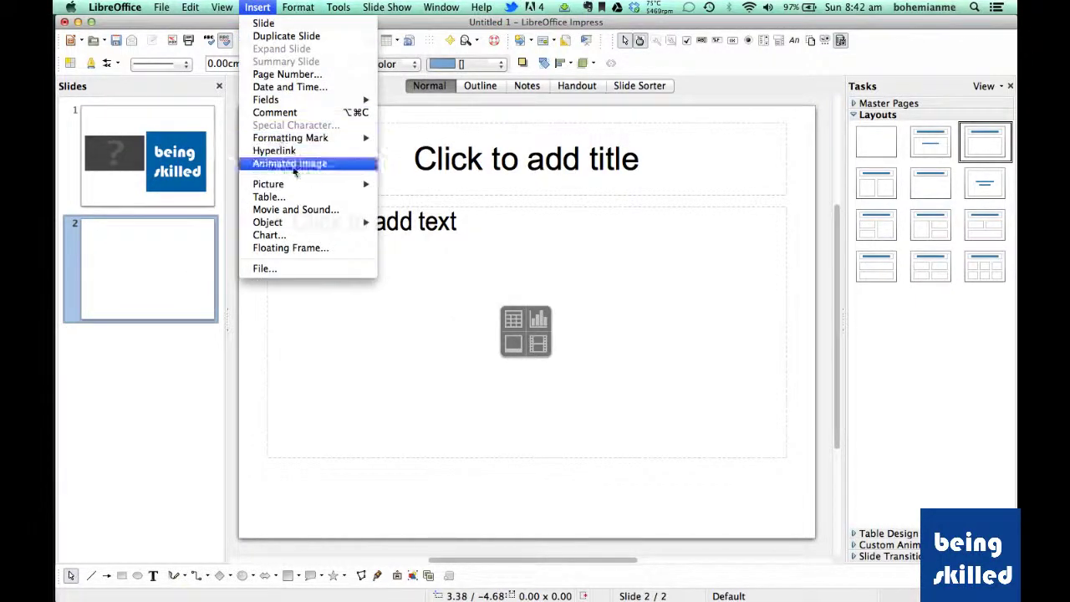
pyautogui.click(302, 216)
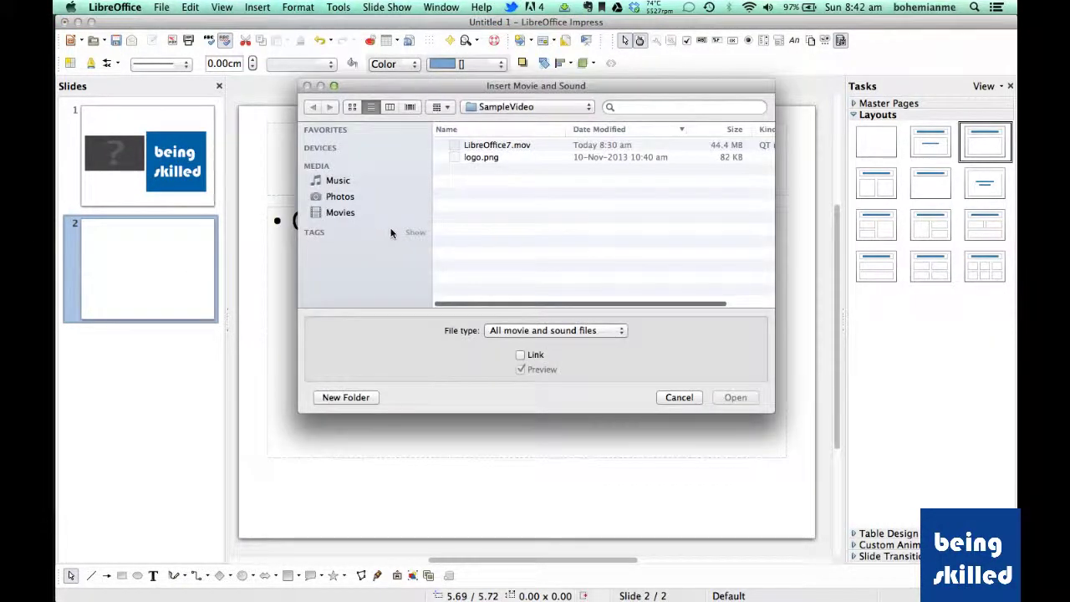
pyautogui.click(474, 144)
pyautogui.doubleClick(473, 145)
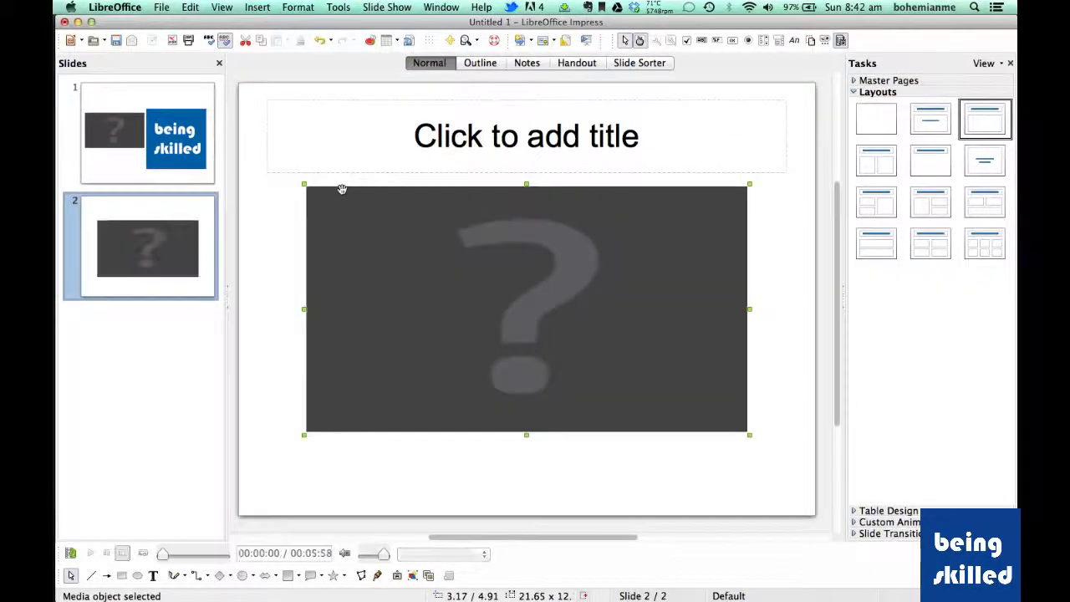
pyautogui.moveTo(354, 245); pyautogui.dragTo(353, 245)
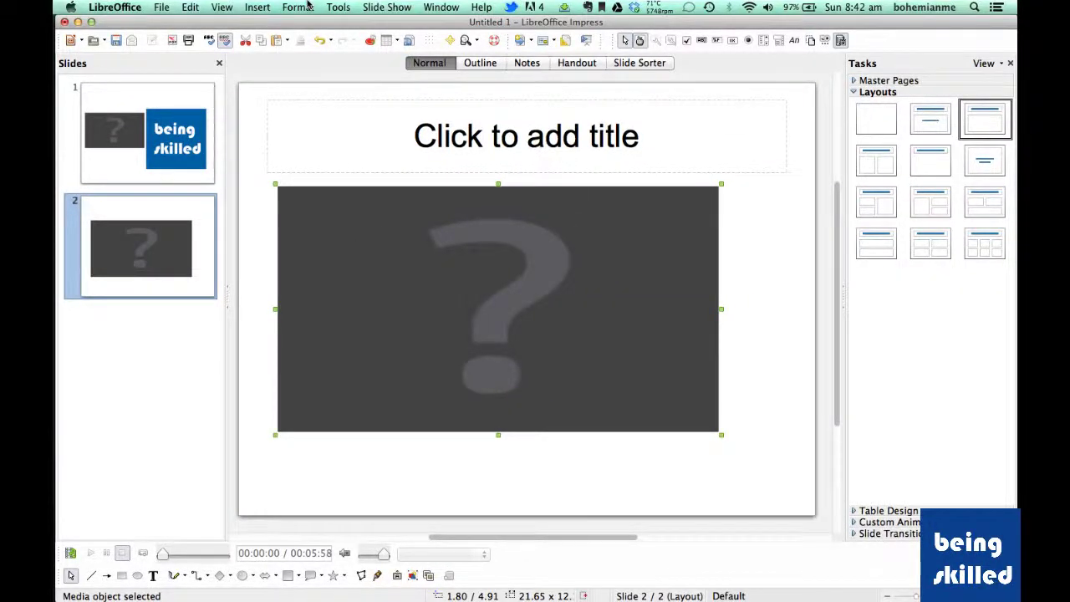
# - Play the slide show from the first slide to check the movies and picture, and exit it
pyautogui.click(258, 7)
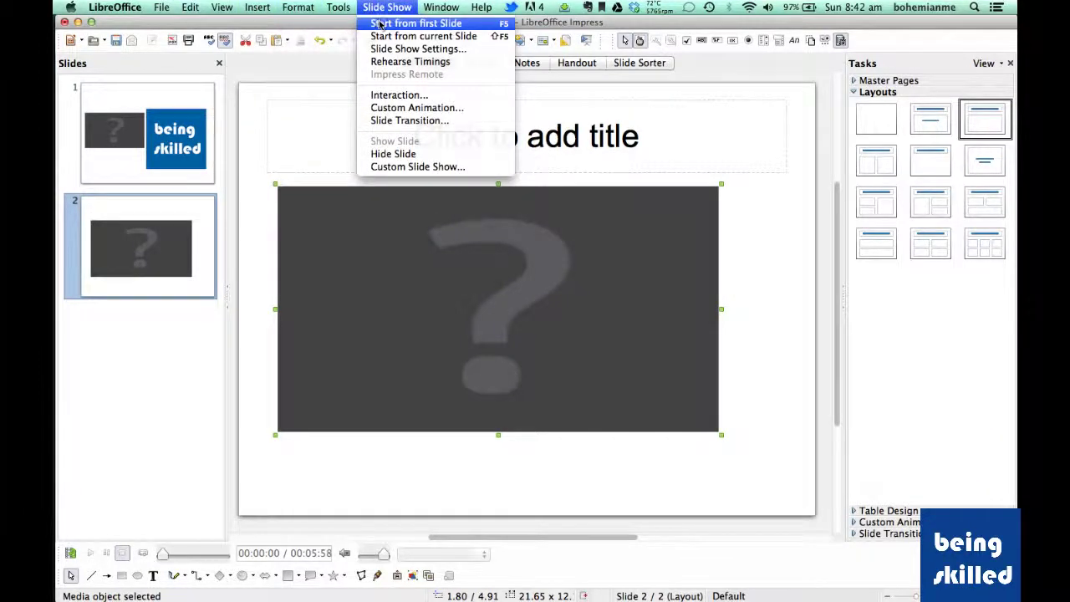
pyautogui.click(381, 26)
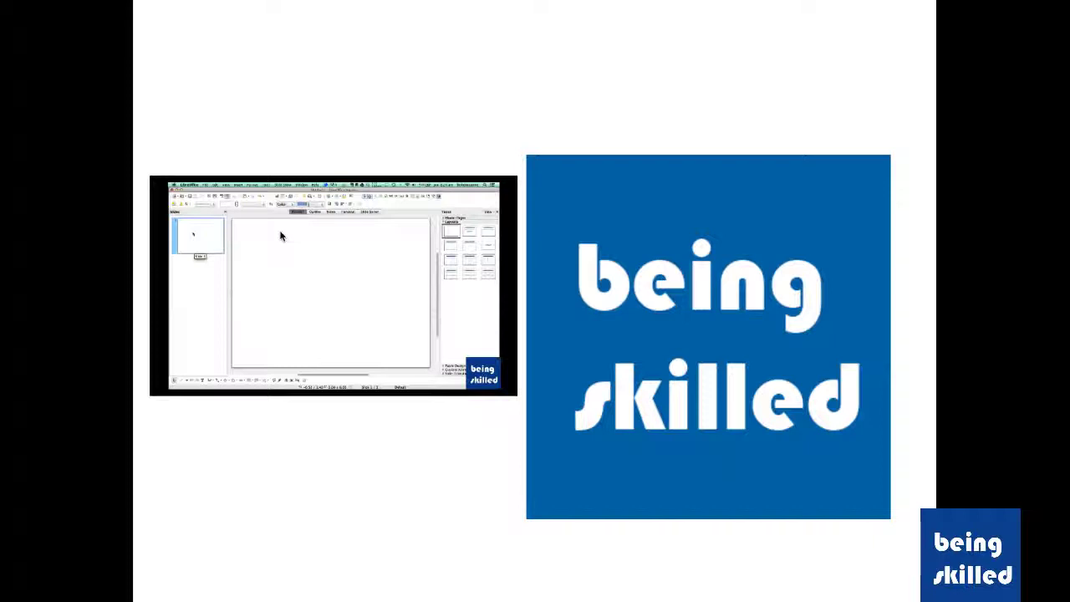
pyautogui.press('Escape')
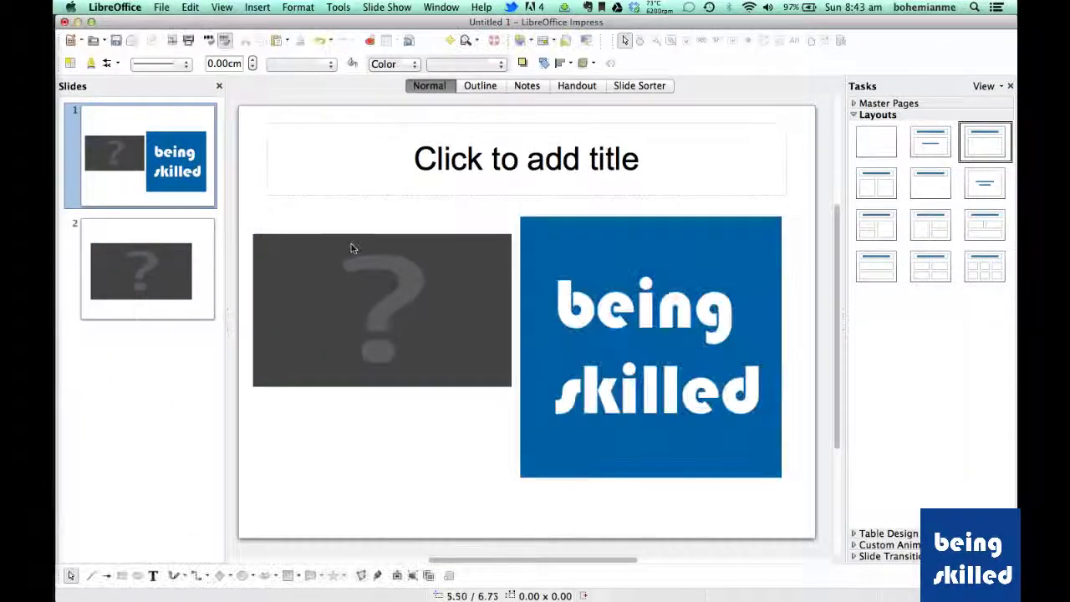